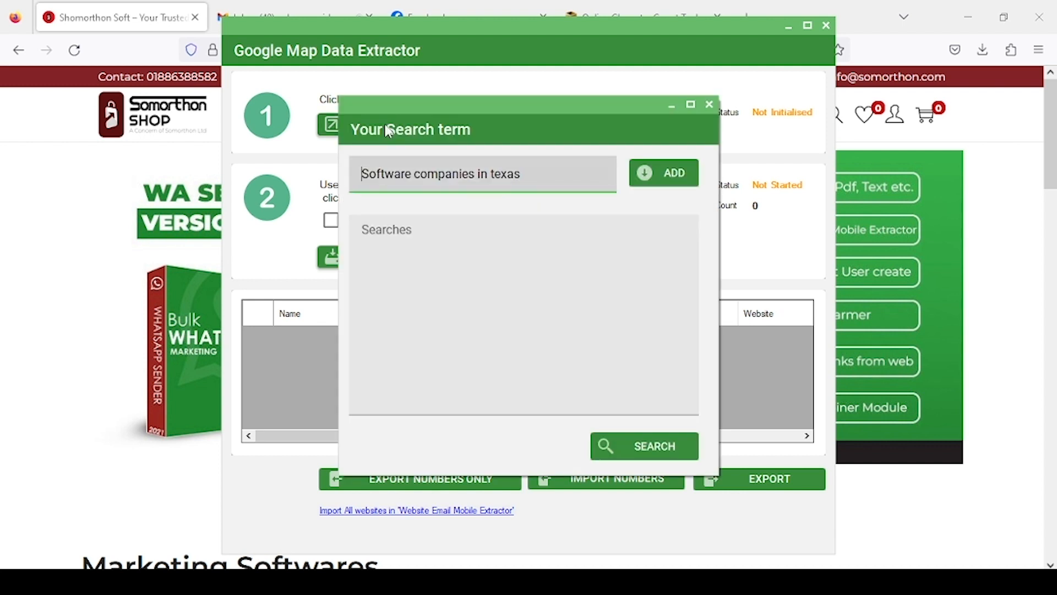
- Replace the search term with "Freelancer in Bangladesh", add it to the searches and run the search
left_click_drag(474, 179, 342, 178)
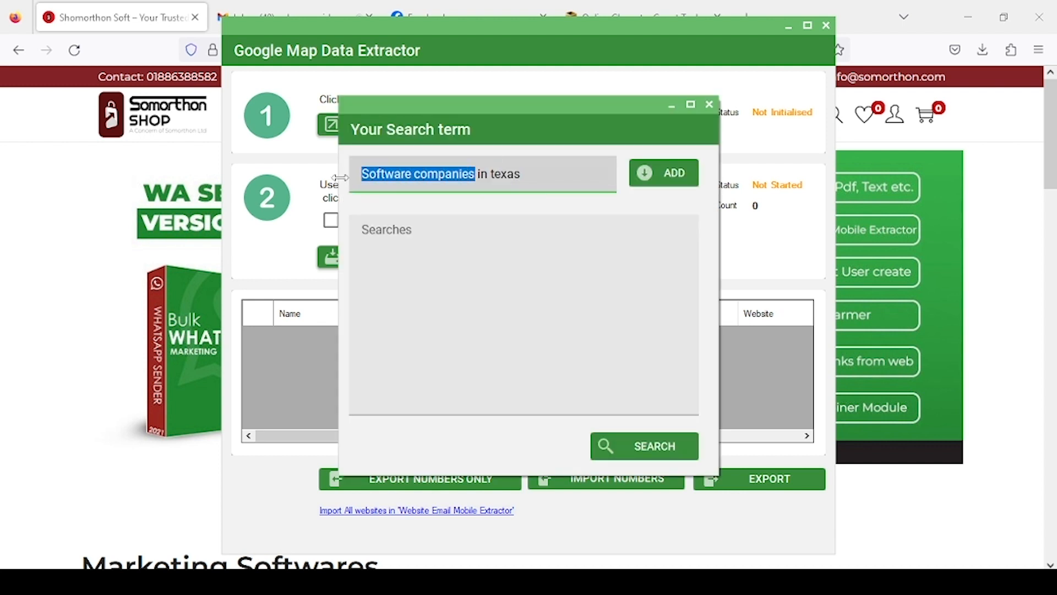
type("Freela")
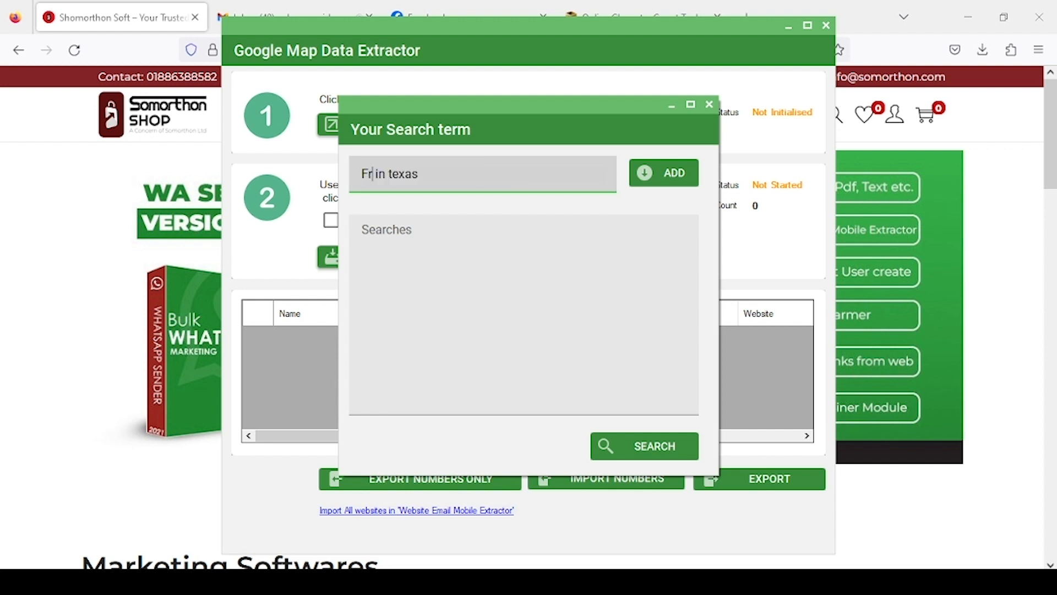
type("ncer")
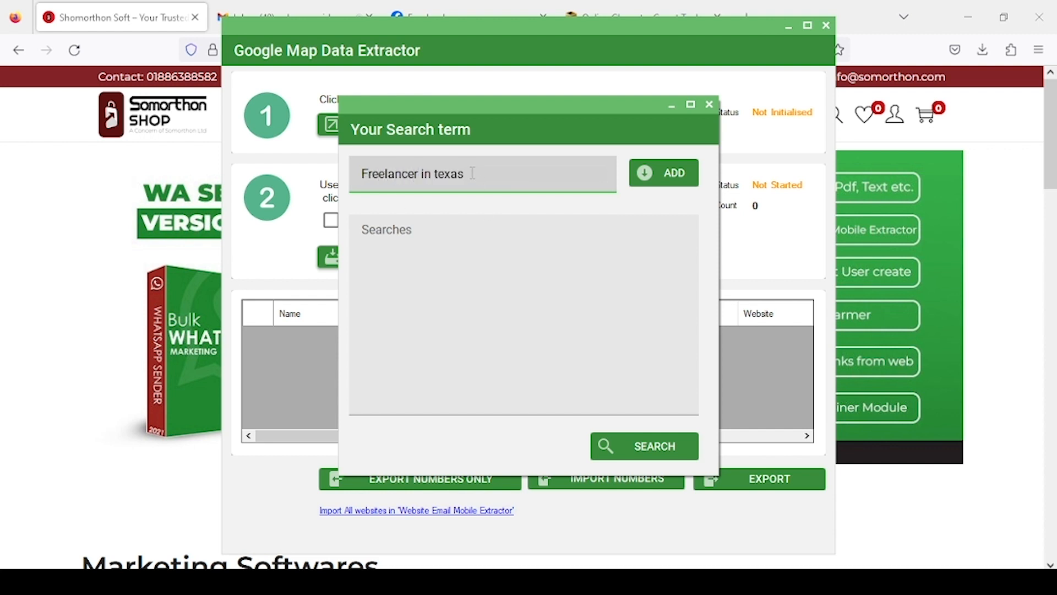
left_click_drag(473, 174, 438, 175)
type("Bangladesh")
left_click(665, 179)
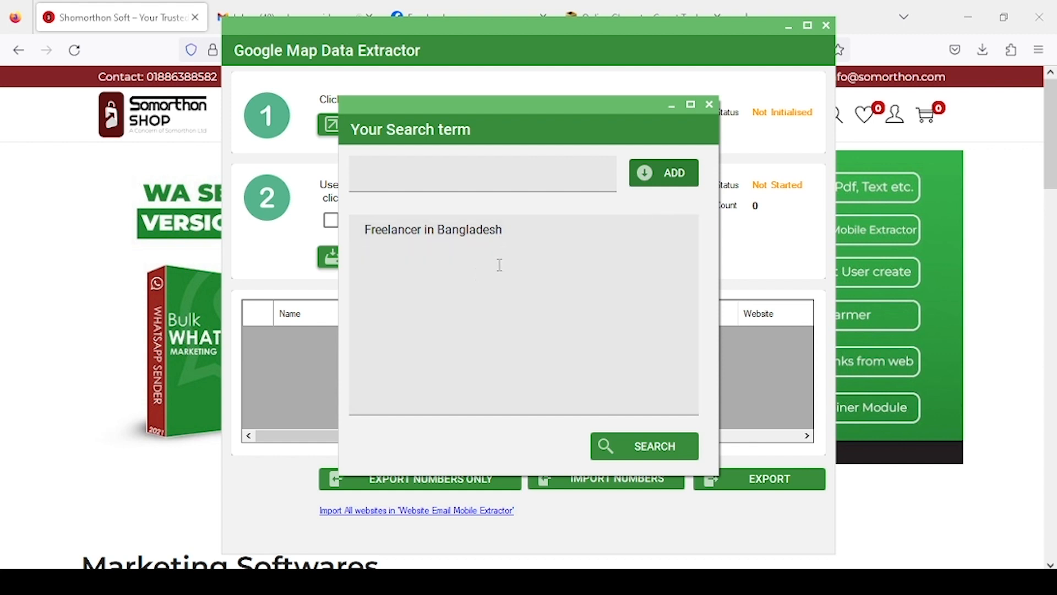
left_click(635, 451)
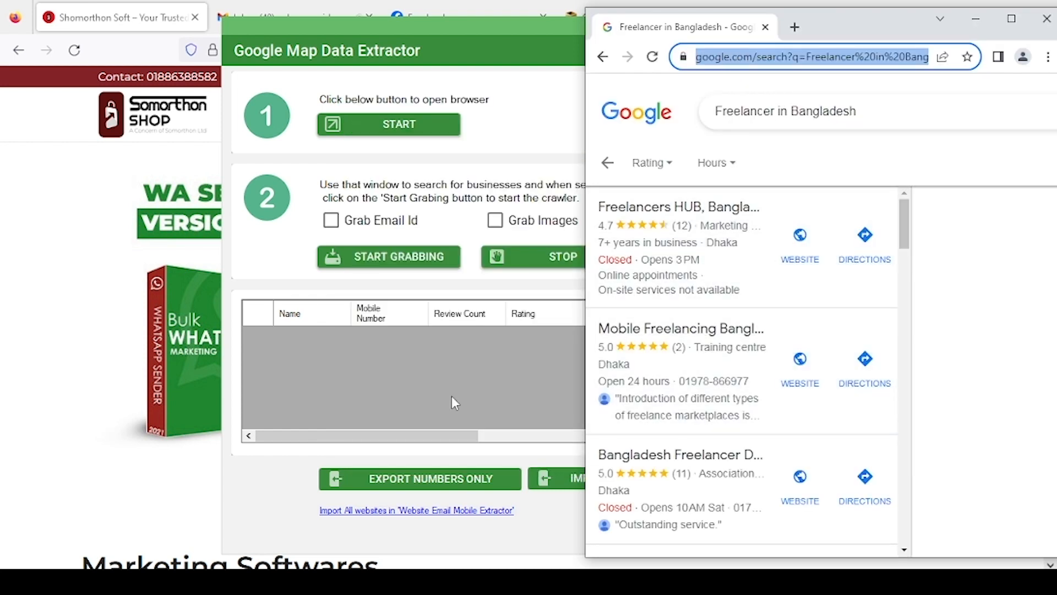
- Move the extractor clear of the map results, grab business data from the listings and stop the crawler
left_click_drag(452, 29, 257, 52)
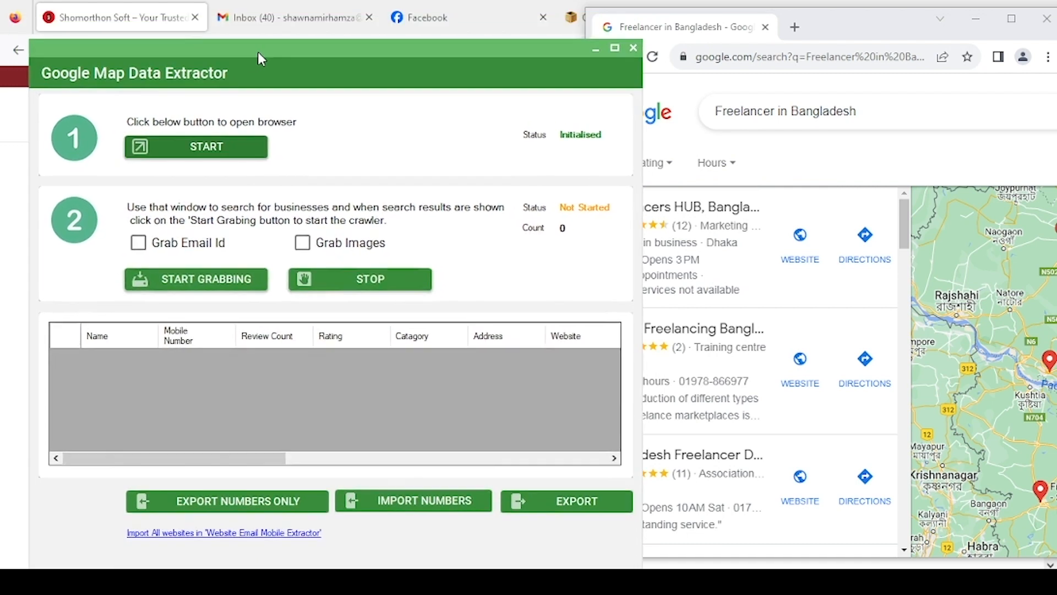
left_click(221, 285)
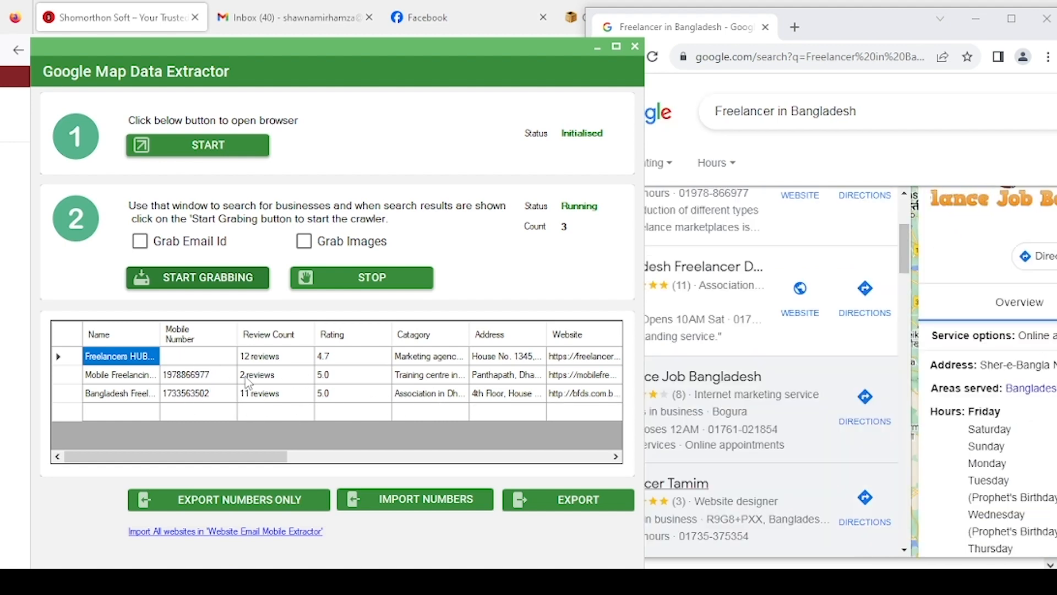
left_click(353, 283)
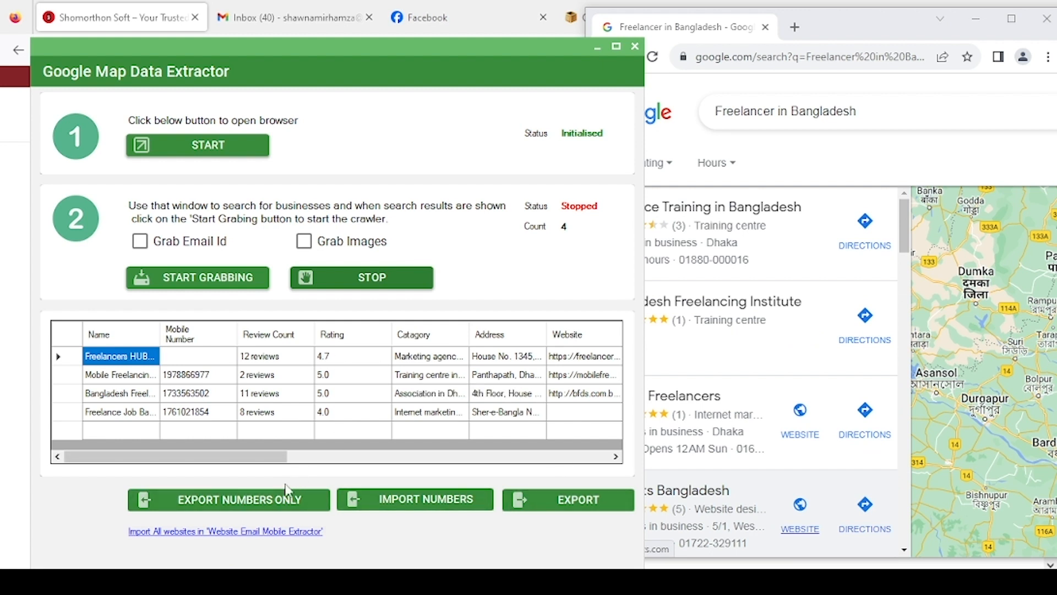
- Export only the grabbed numbers to GMapData.xlsx in Downloads and close the Google Map Data Extractor
left_click(261, 502)
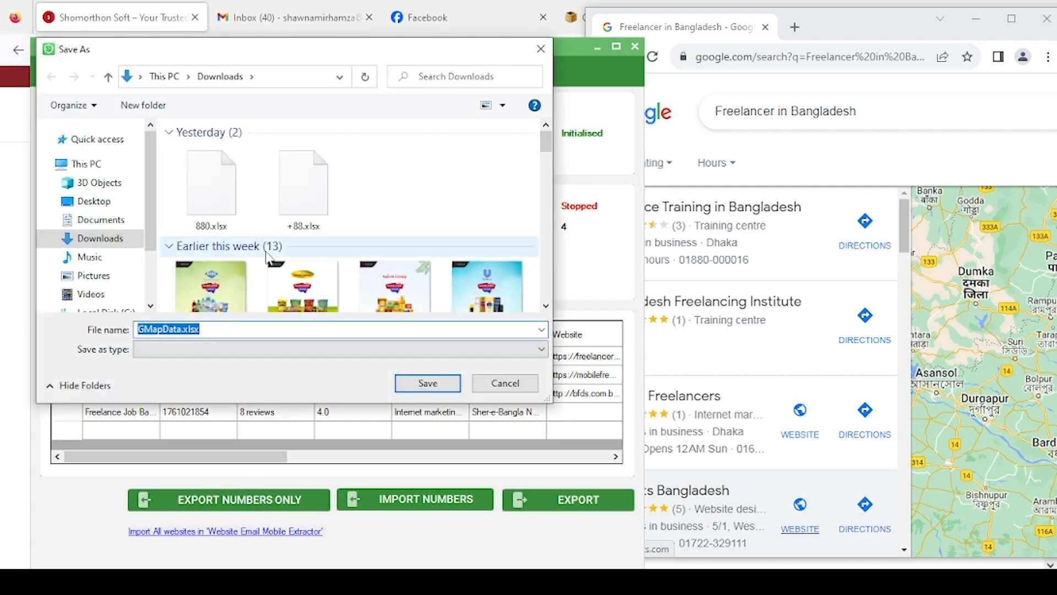
left_click(440, 385)
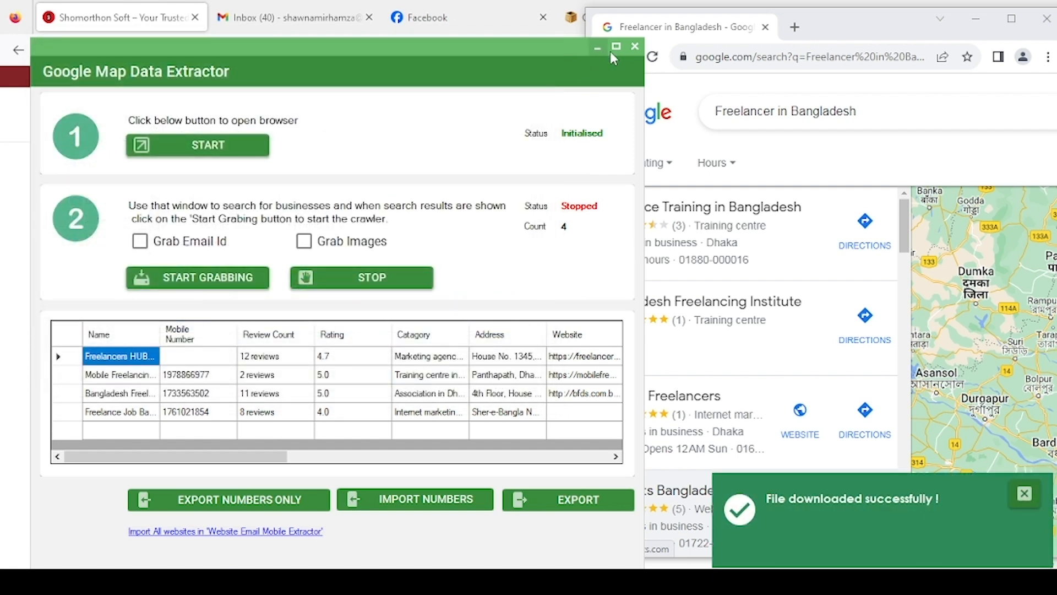
left_click(636, 49)
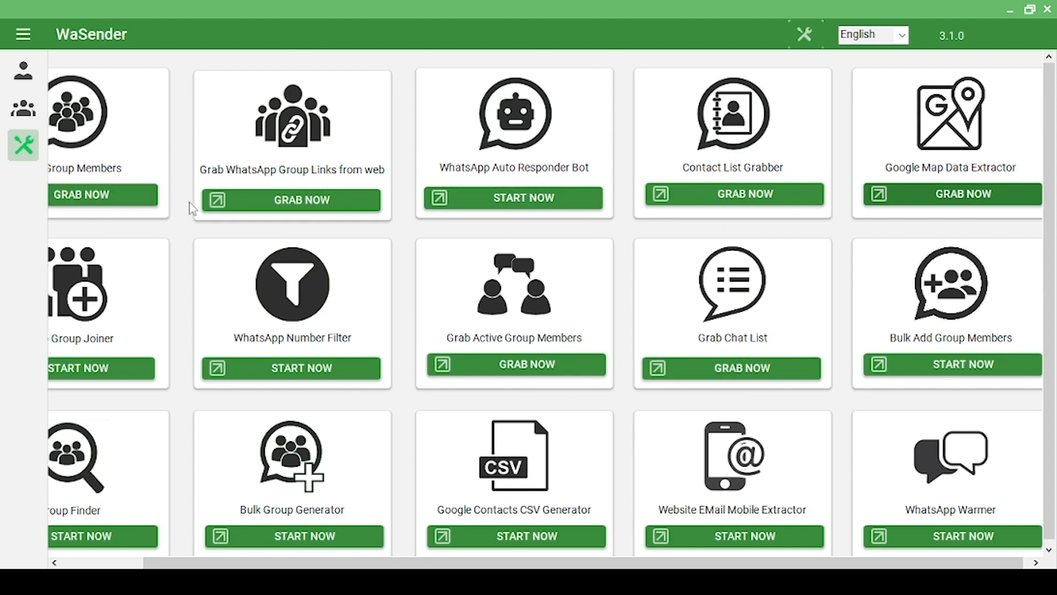
- Open the Group Finder, collect WhatsApp group links for the subject "Doctor", and stop the search
scroll(165, 215, "left", 3)
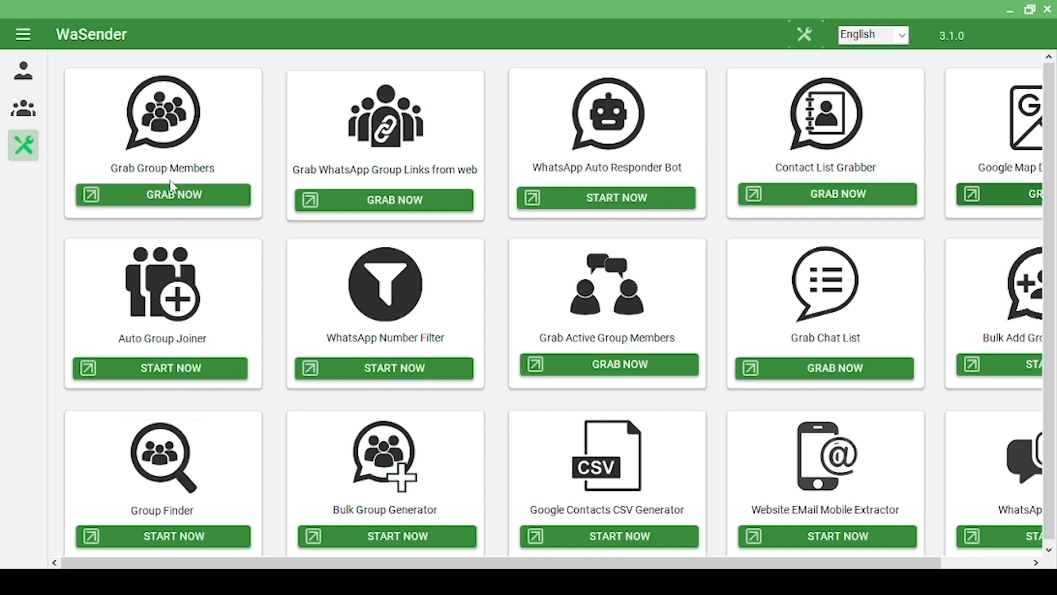
left_click(180, 541)
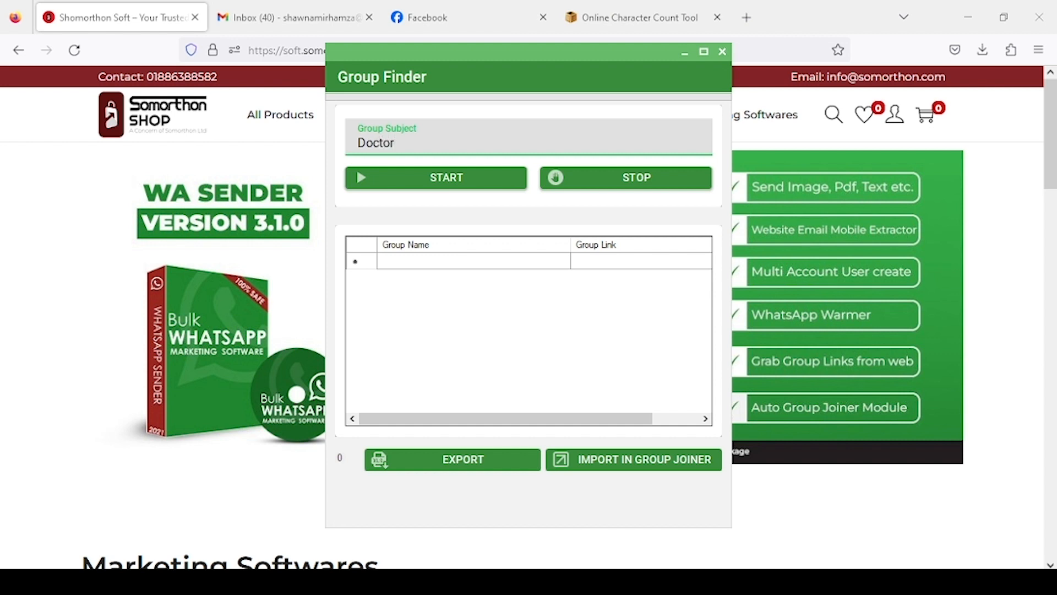
left_click(447, 186)
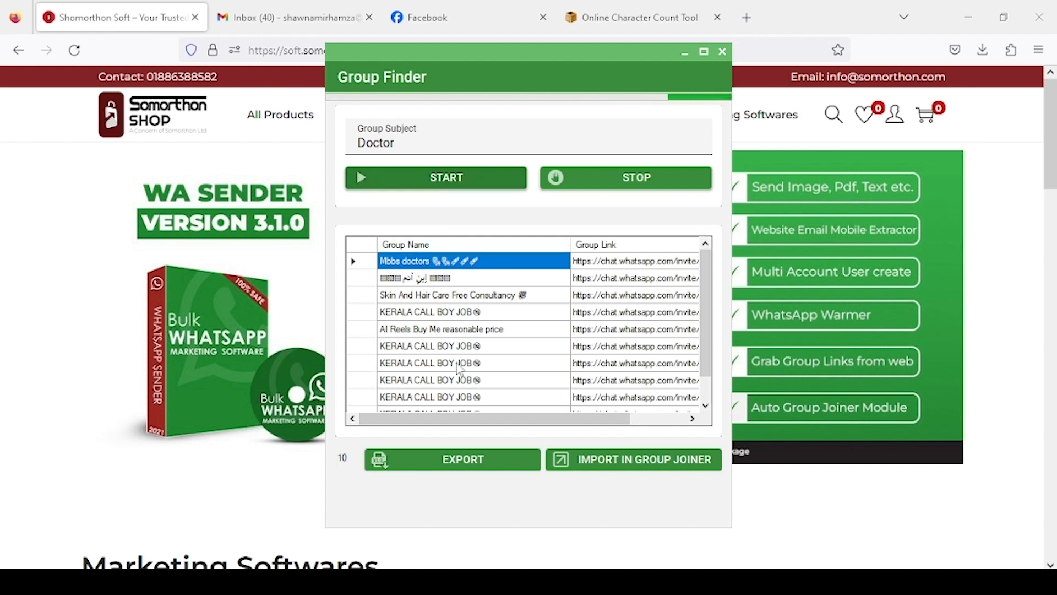
left_click_drag(705, 267, 715, 353)
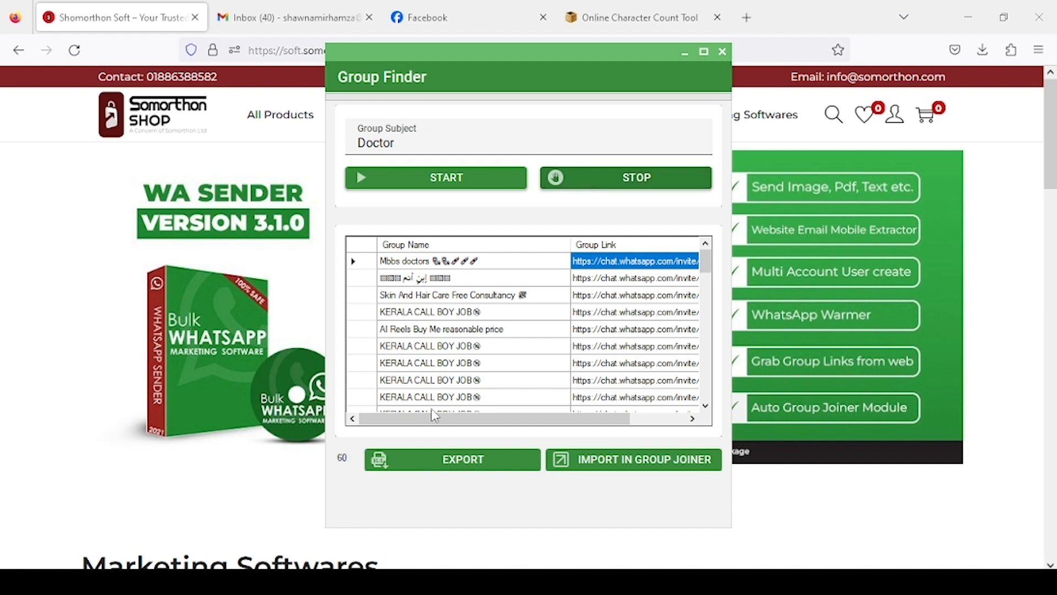
- Export the found group links to Doctor_Group_Links.xlsx in Downloads and close the Group Finder
left_click(453, 459)
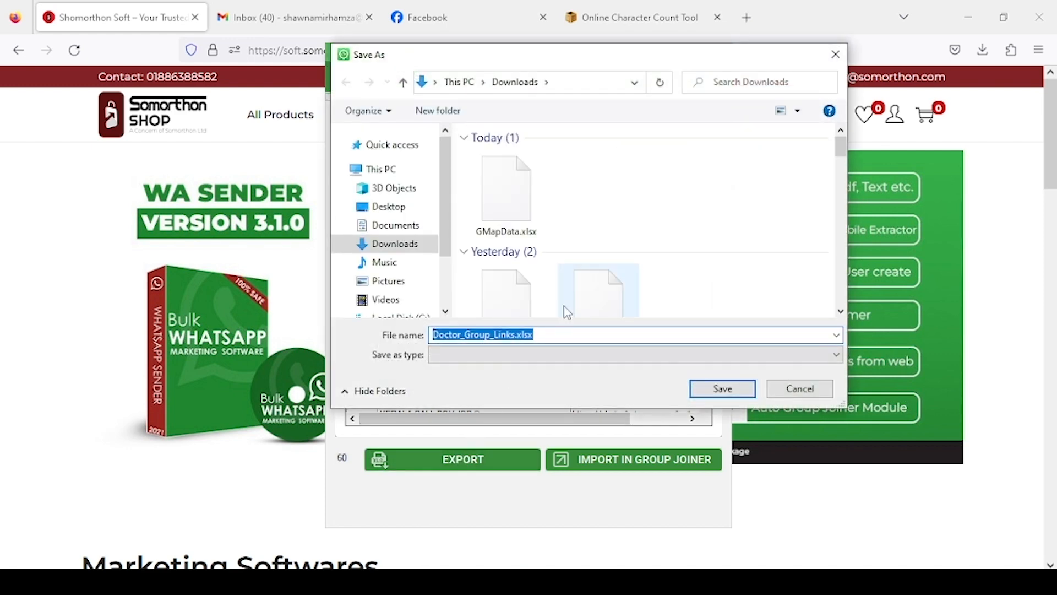
key("Return")
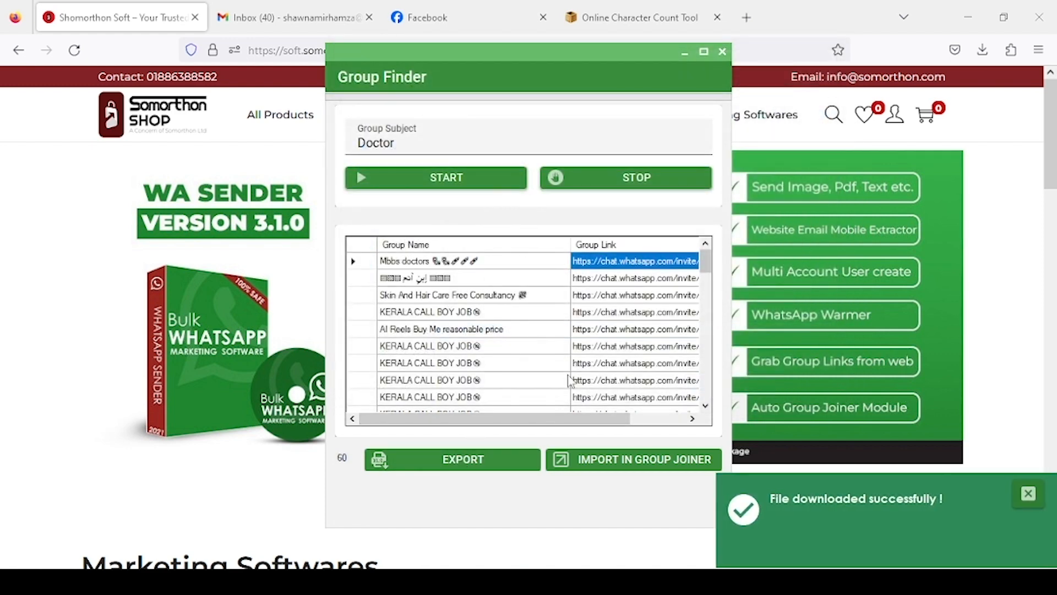
left_click(723, 51)
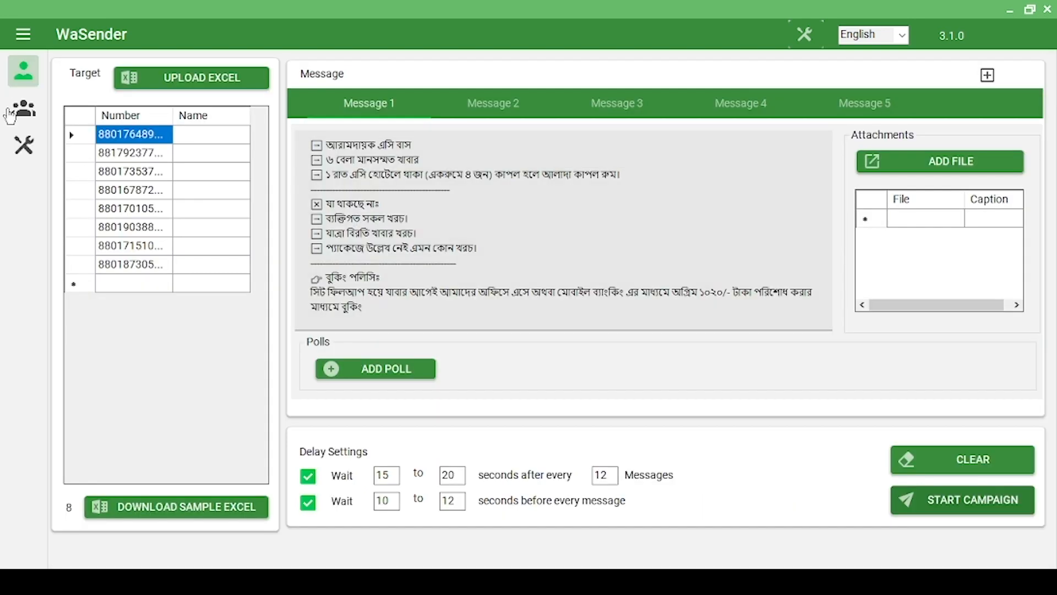
- Open the WhatsApp Number Filter and load the numbers from GMapData.xlsx in Downloads
left_click(22, 147)
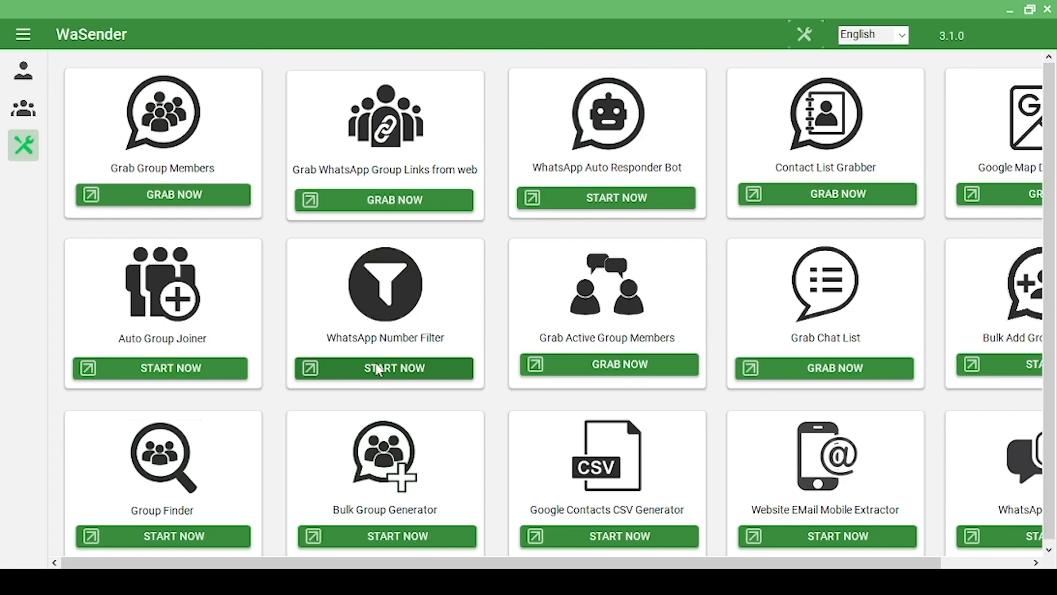
left_click(379, 369)
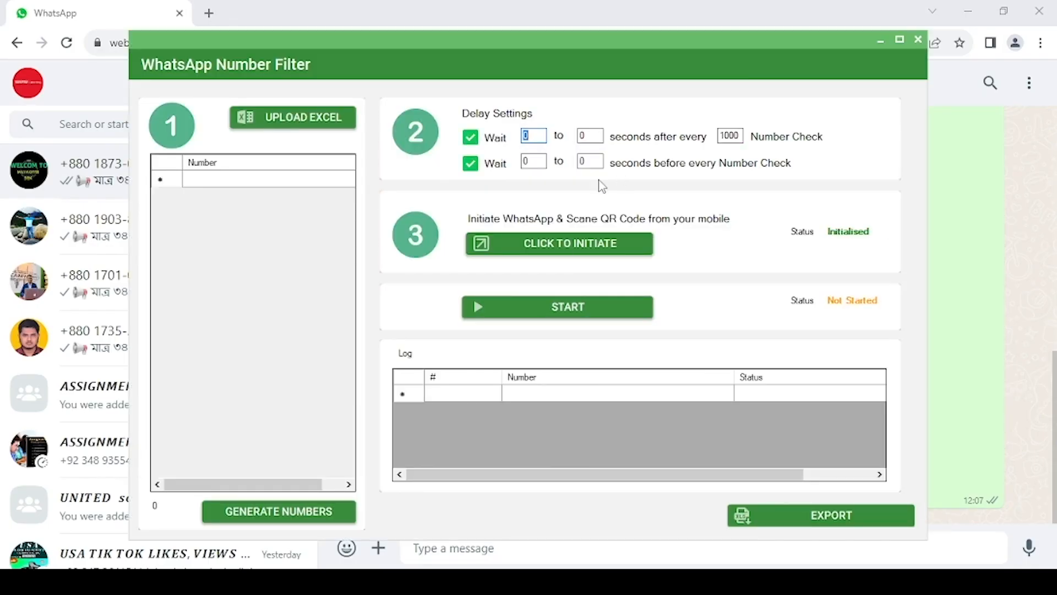
left_click(331, 117)
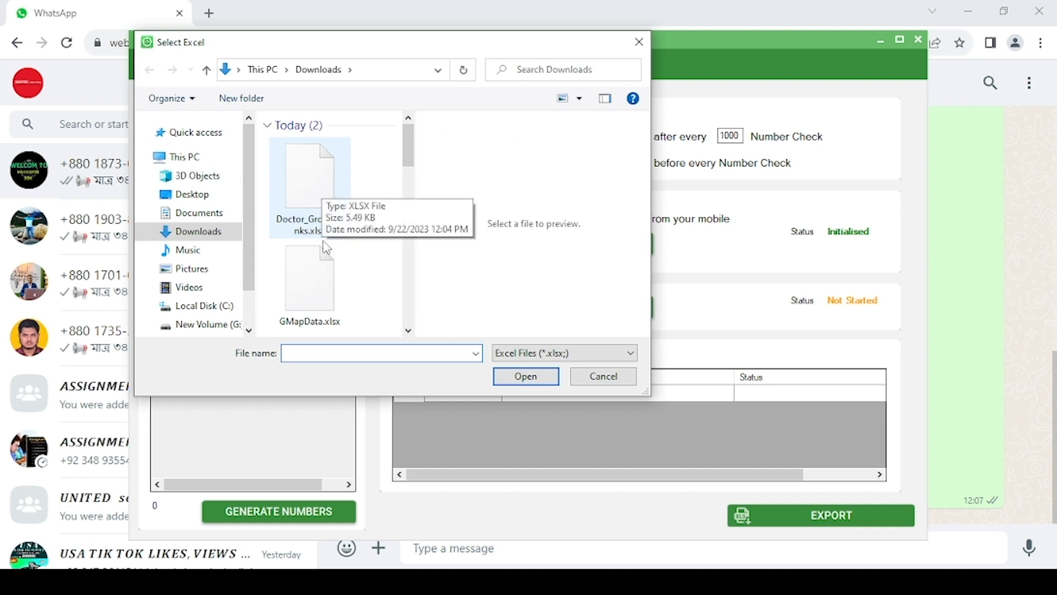
left_click_drag(414, 158, 410, 185)
left_click(295, 157)
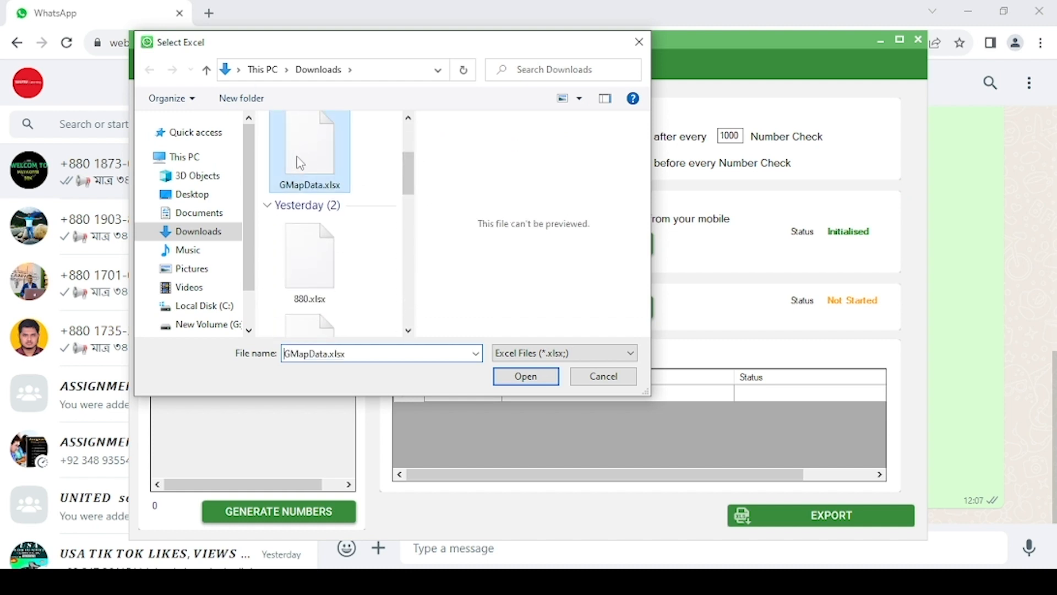
left_click(526, 377)
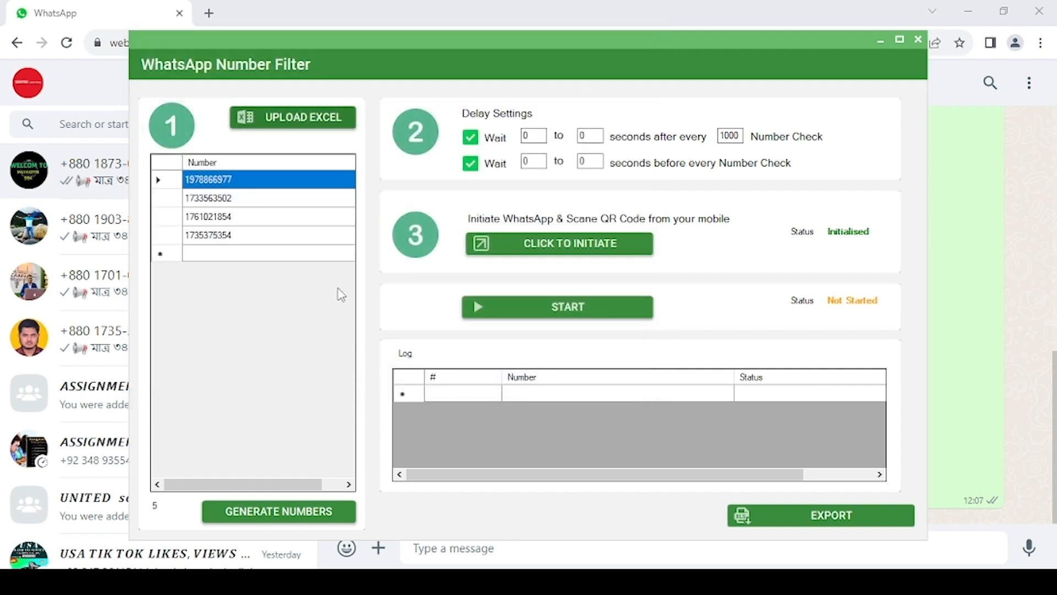
- Run the WhatsApp availability check on the loaded numbers and review the log
left_click_drag(590, 45, 504, 28)
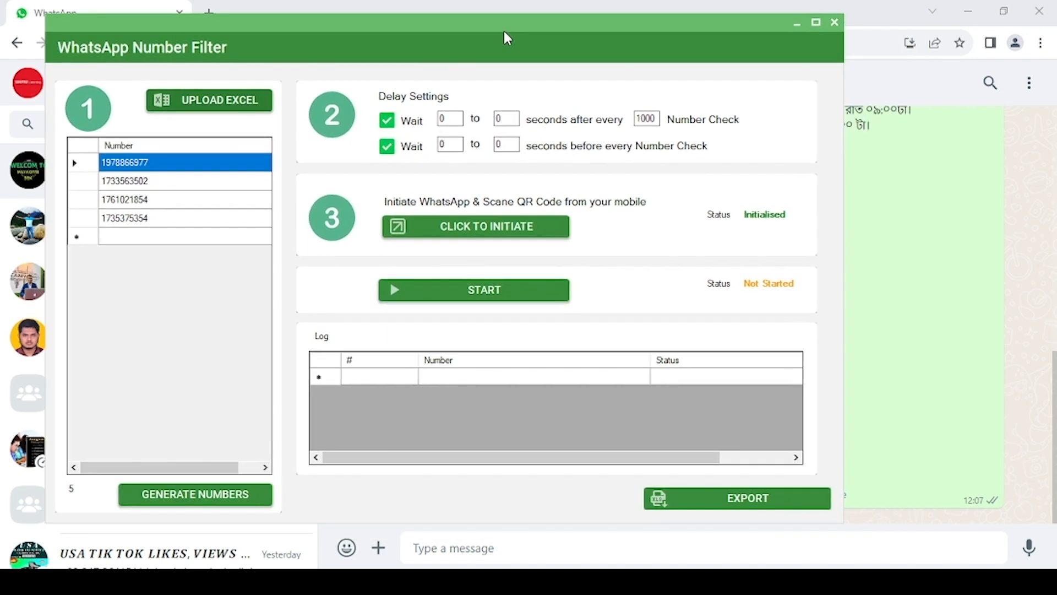
left_click(483, 291)
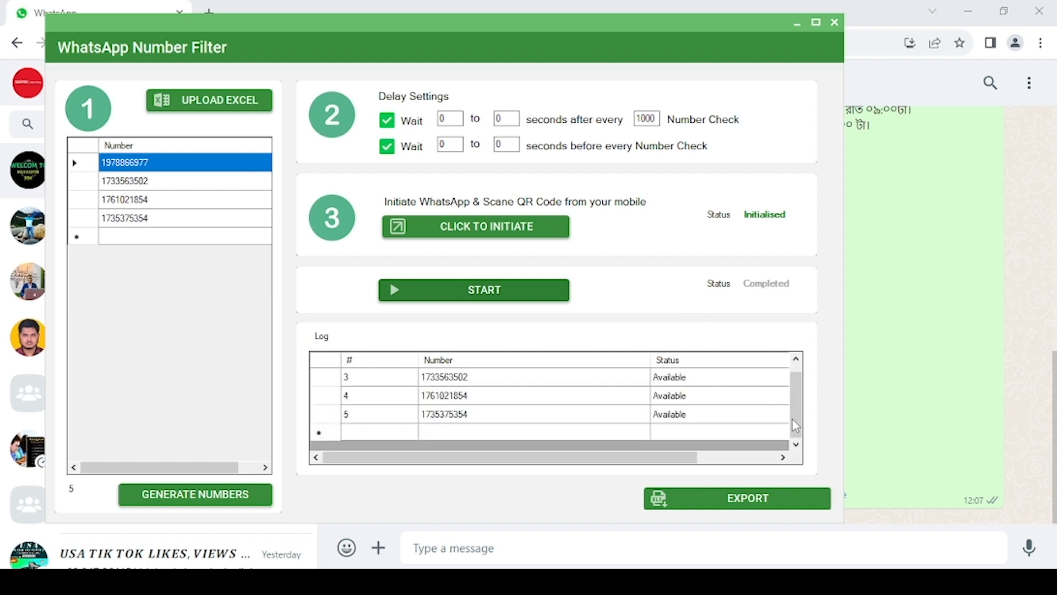
mouse_move(796, 426)
left_mouse_down()
mouse_move(798, 393)
mouse_move(795, 430)
mouse_move(797, 405)
left_mouse_up()
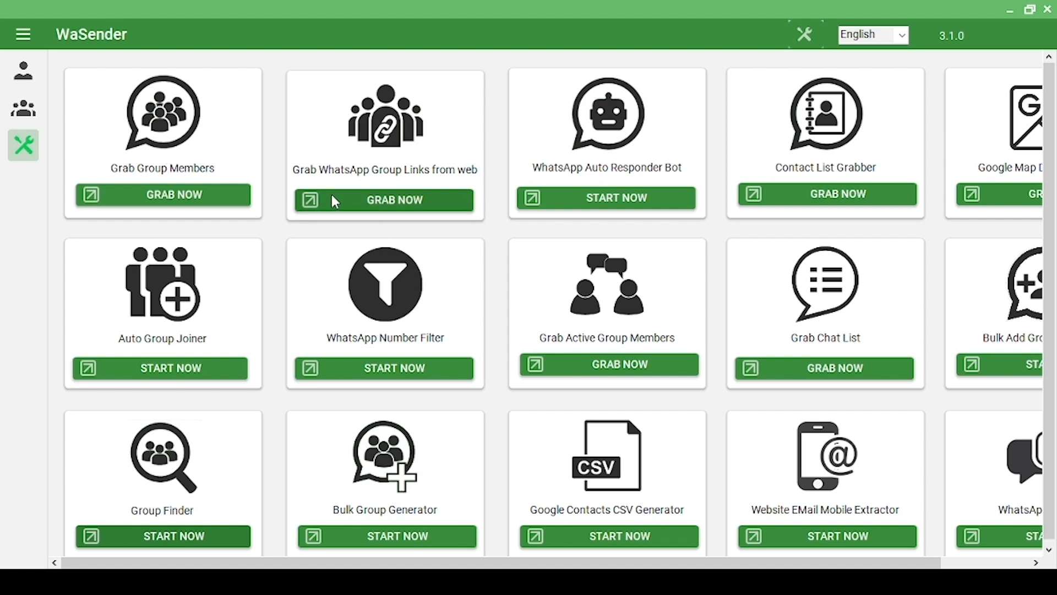
- Load 880.xlsx from Downloads as the target number list for the individual contact messaging campaign
left_click(25, 79)
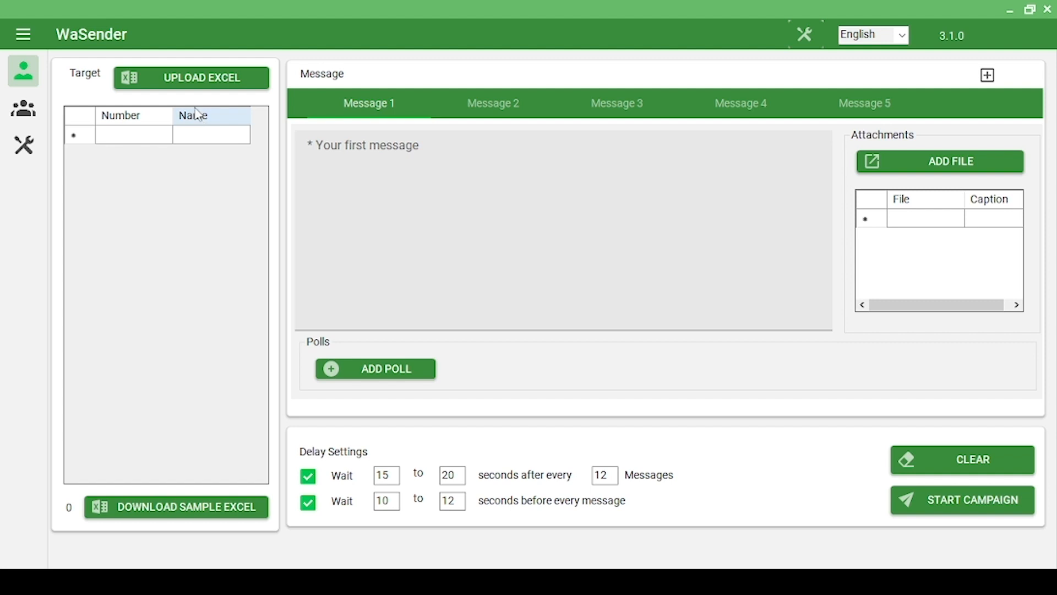
left_click(200, 83)
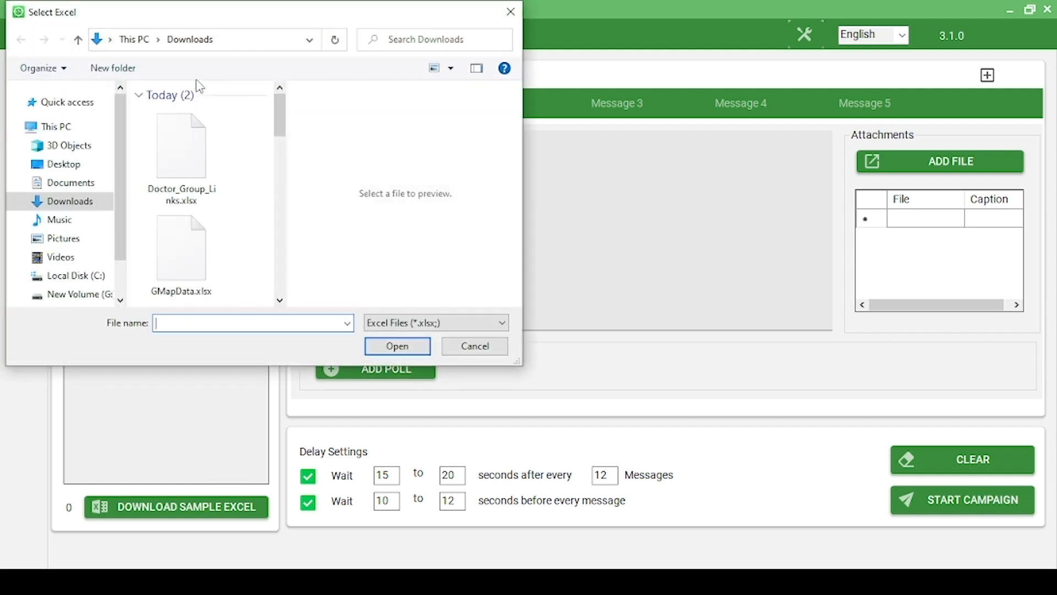
left_click_drag(281, 119, 281, 185)
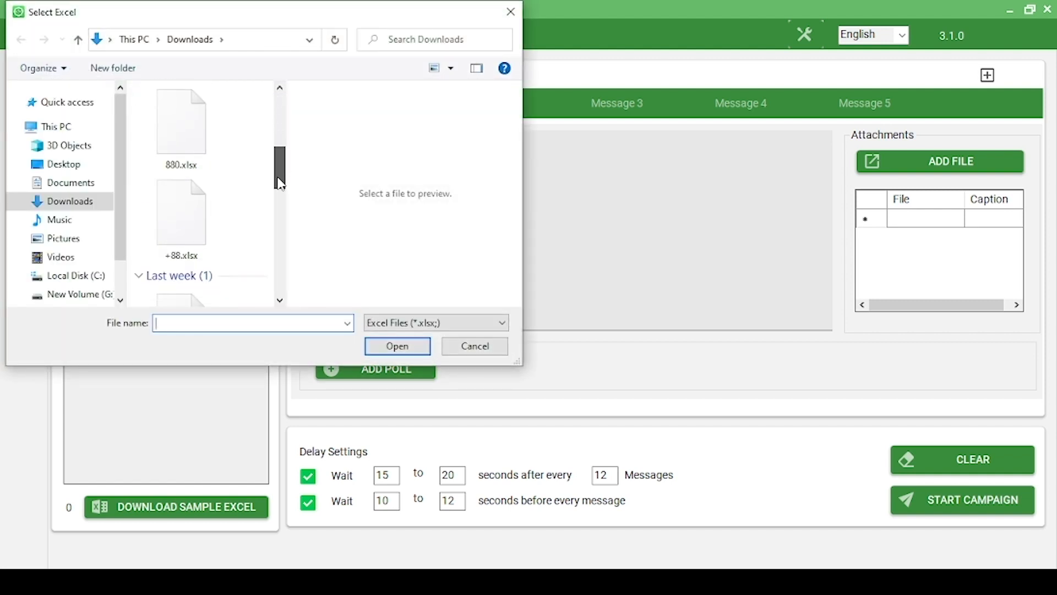
left_click(193, 141)
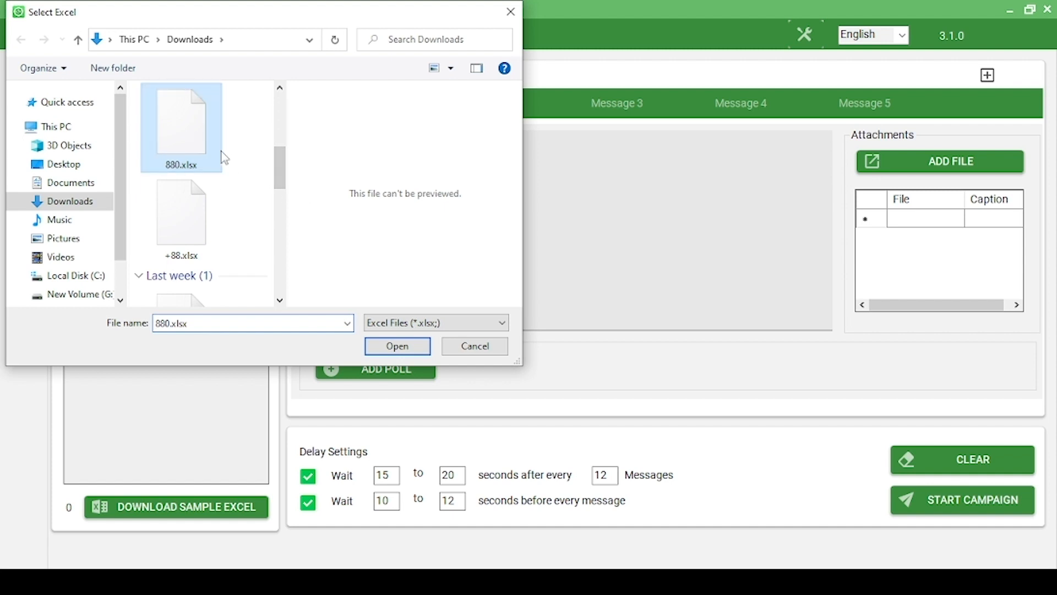
left_click(398, 346)
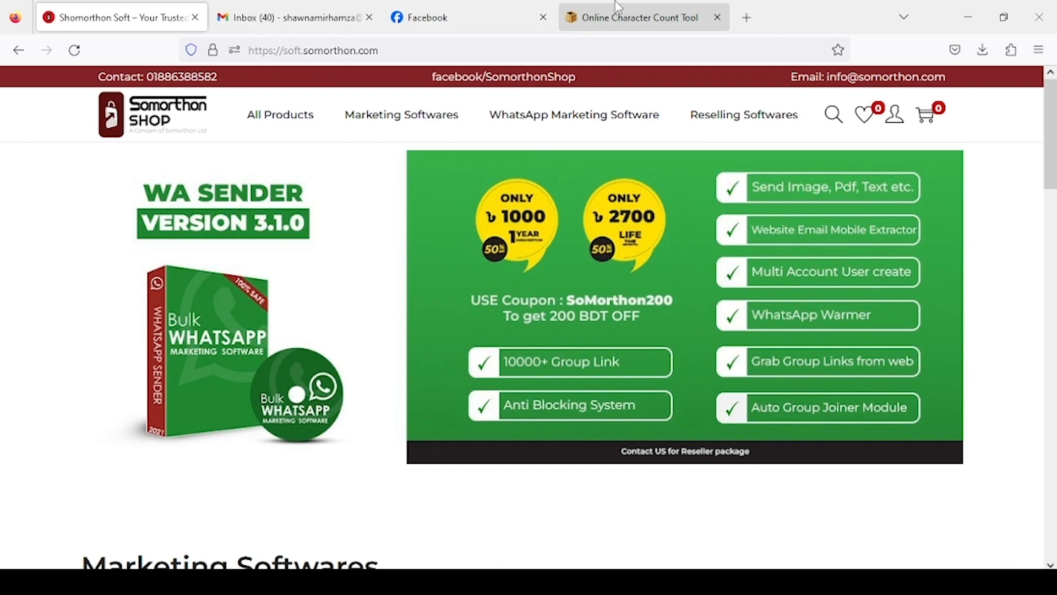
- Switch to the browser's Online Character Count Tool and copy the Cox's Bazar tour package text through the booking policy
left_click(618, 7)
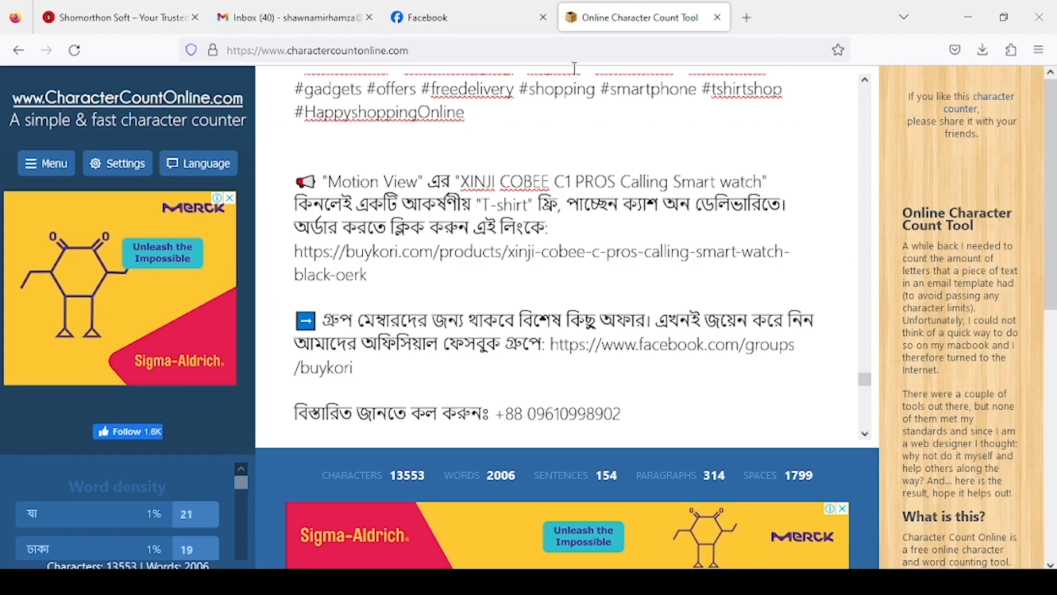
scroll(561, 308, "down", 10)
scroll(559, 302, "up", 5)
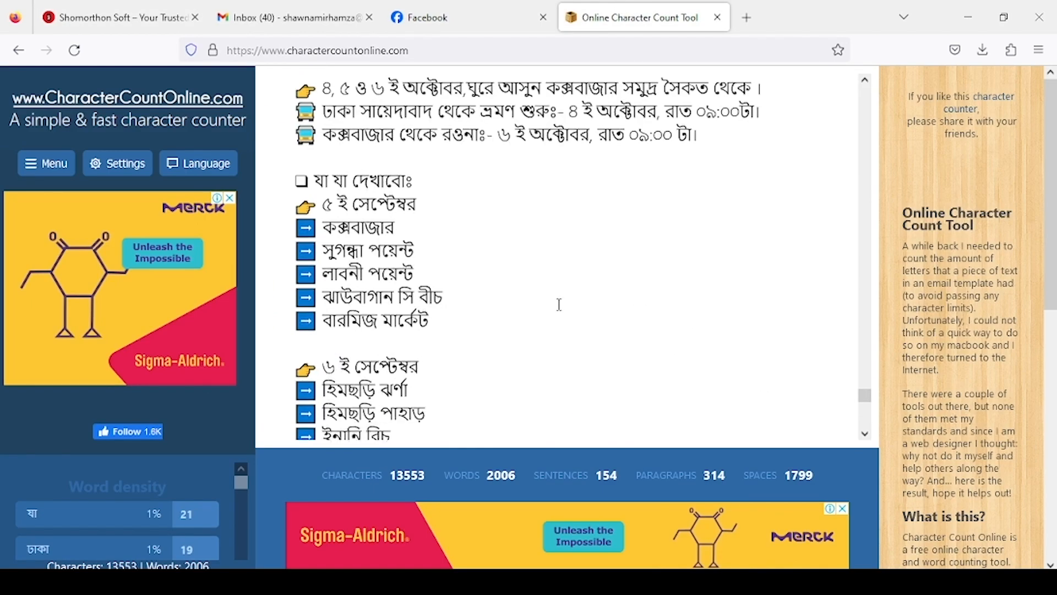
left_click_drag(299, 178, 751, 410)
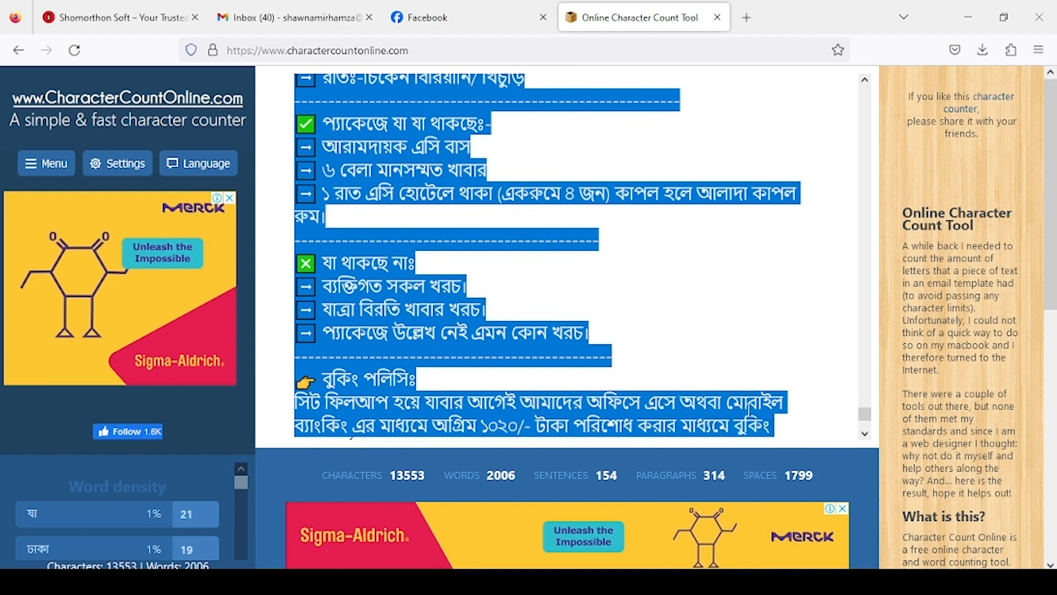
right_click(483, 340)
left_click(527, 118)
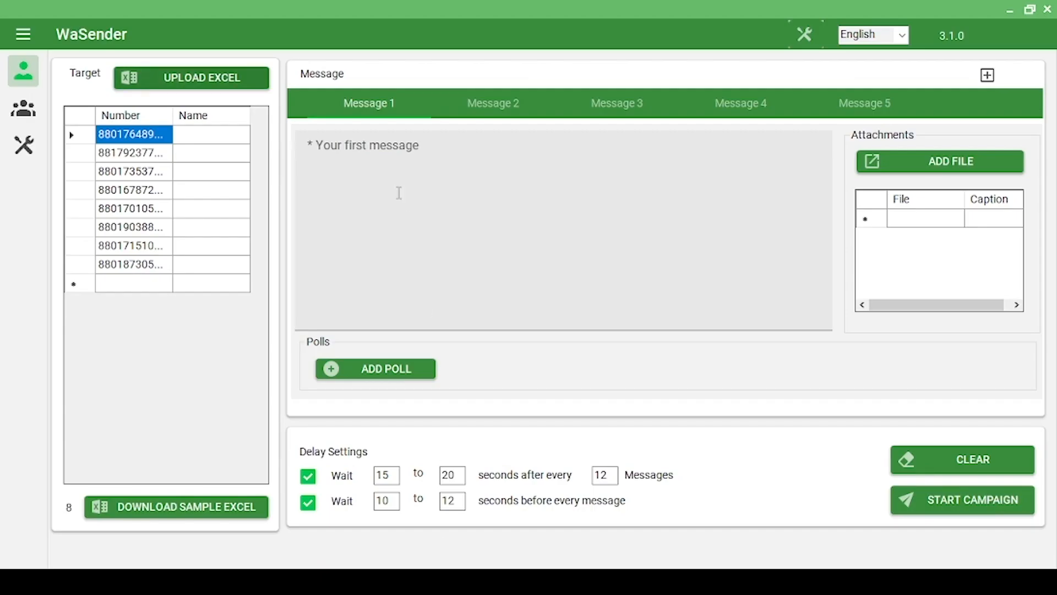
- Paste the copied Cox's Bazar tour package text into Message 1 of the campaign
left_click(399, 193)
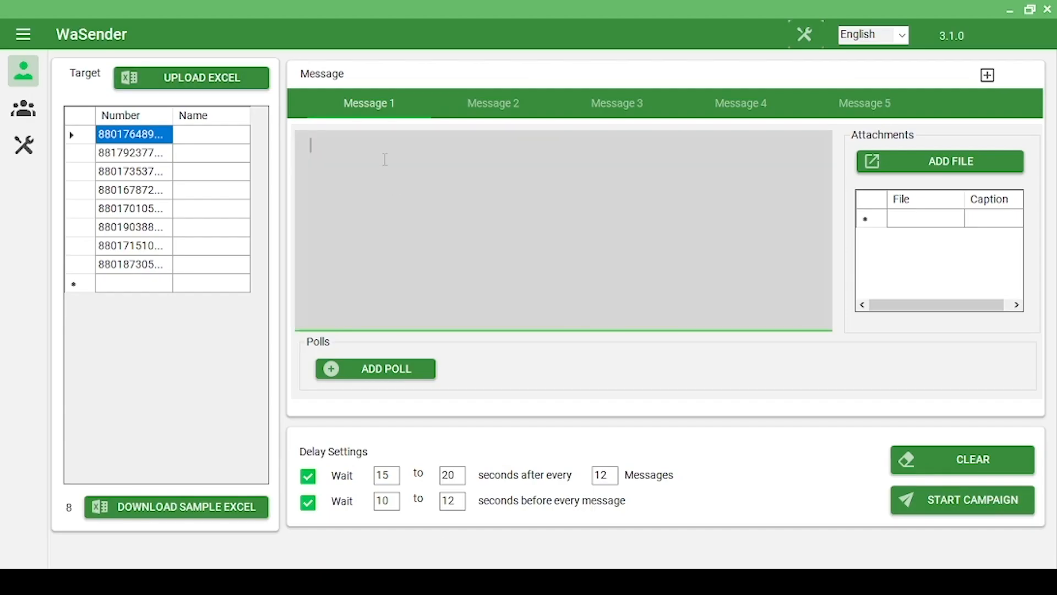
right_click(385, 160)
left_click(409, 252)
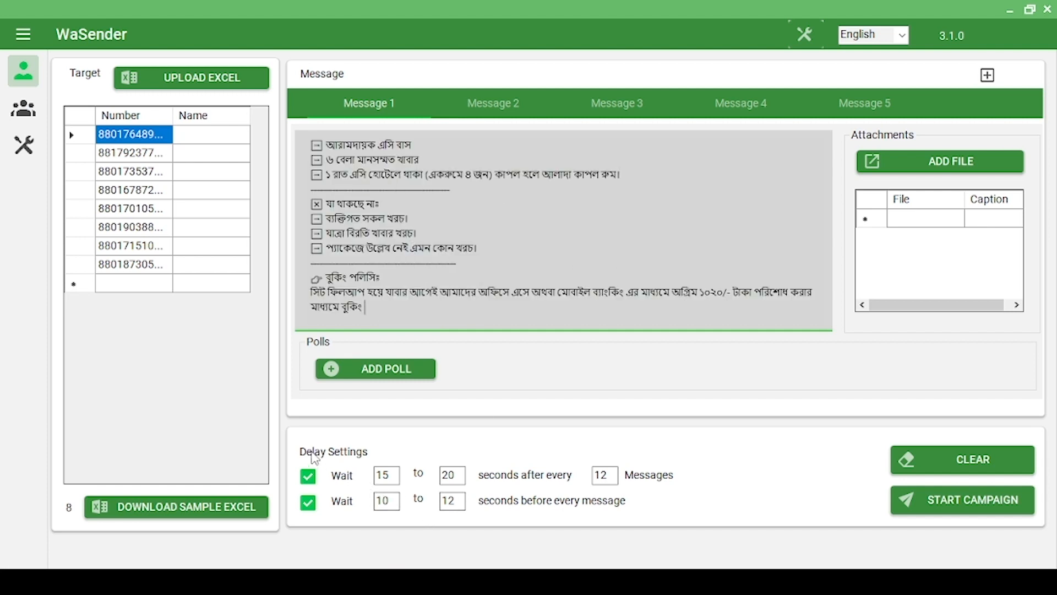
left_click(387, 475)
left_click_drag(387, 475, 385, 475)
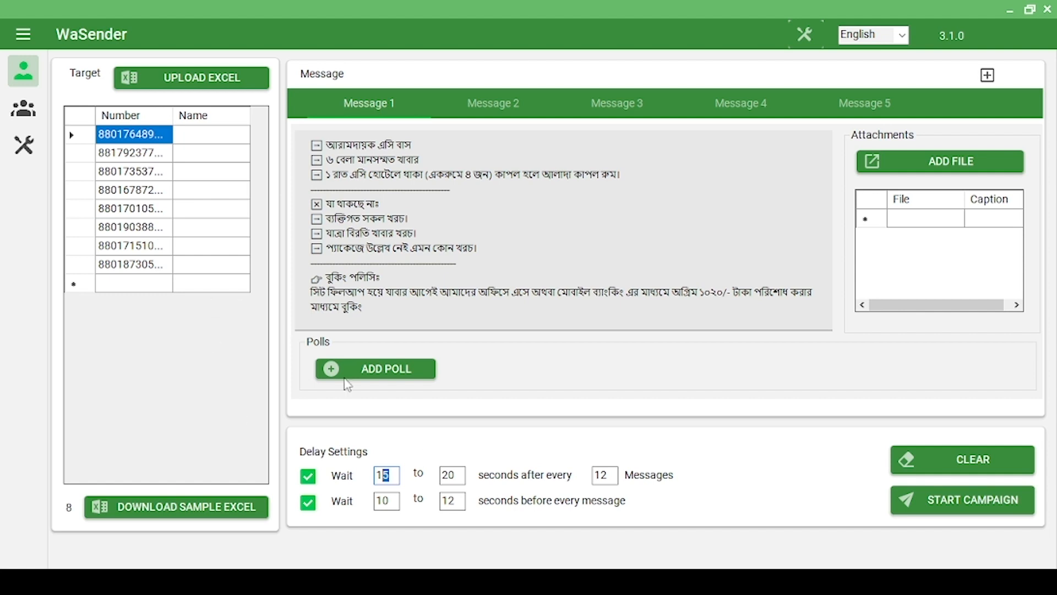
left_click(389, 475)
- Launch the campaign under the name "Tou kori" and start sending the messages
left_click(927, 501)
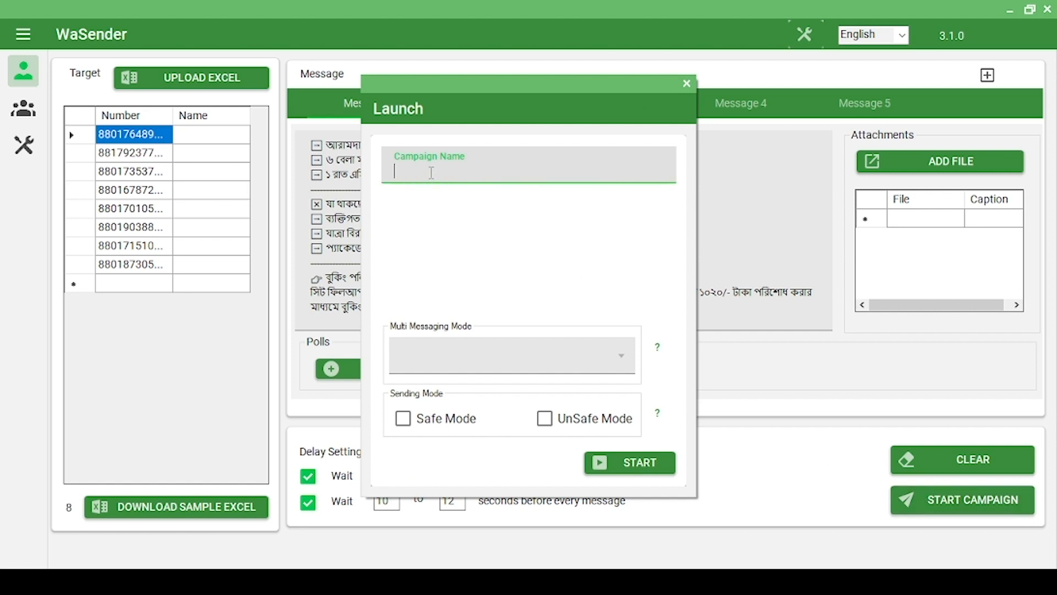
type("Tou")
type(" kori")
left_click(622, 468)
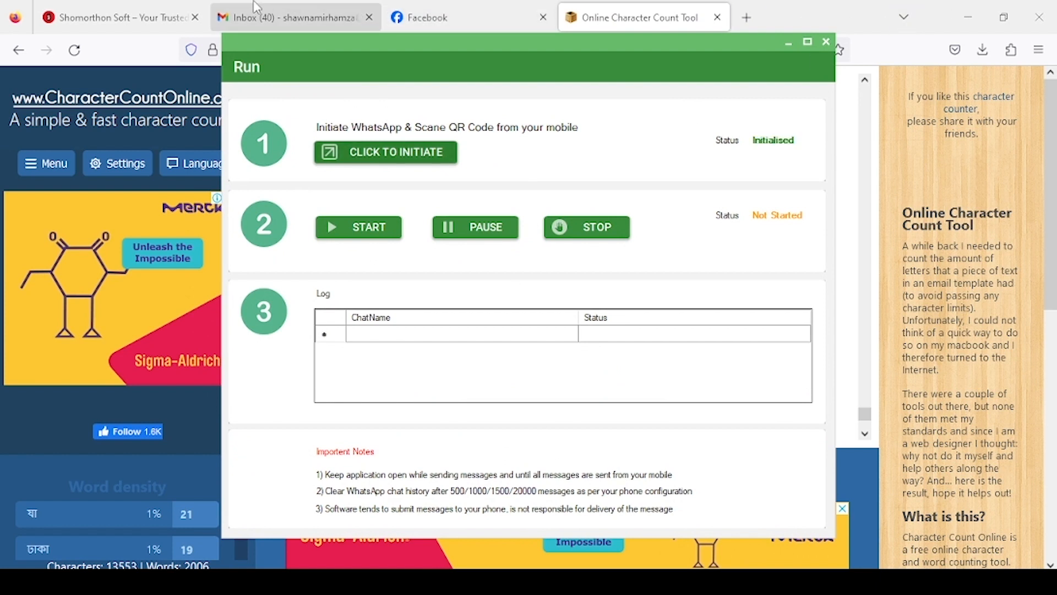
left_click(380, 233)
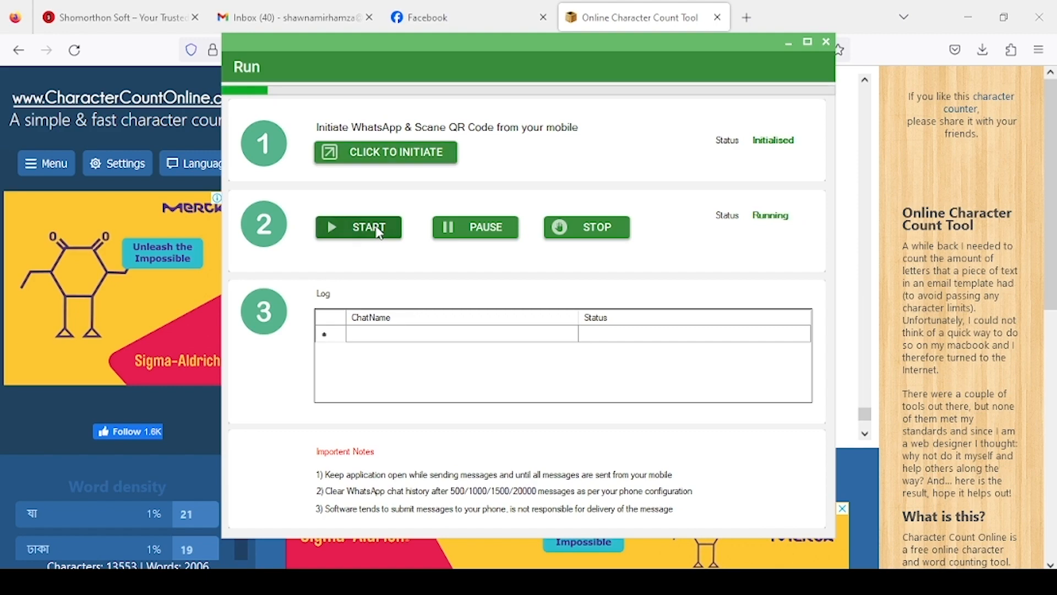